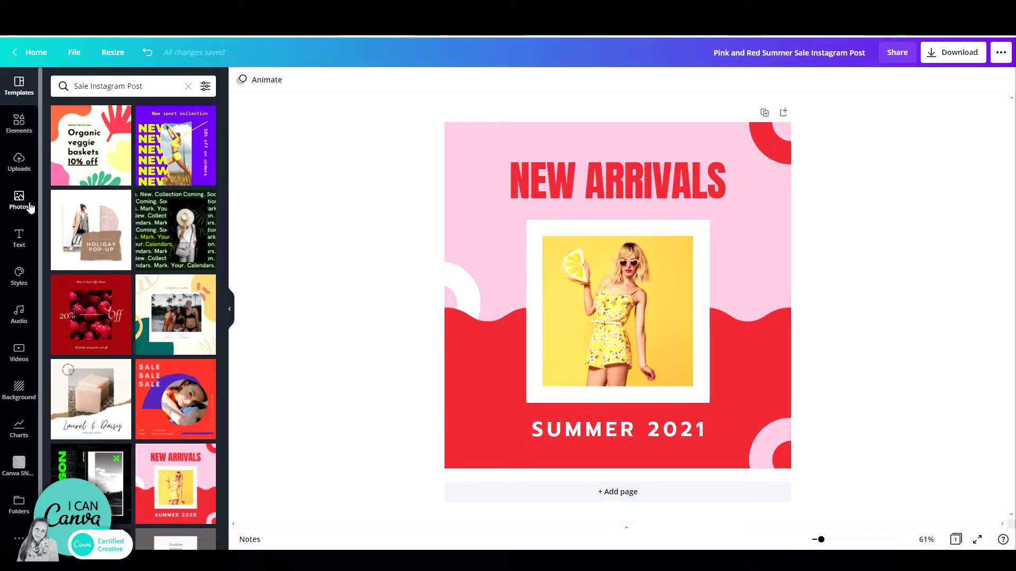
Browse the audio library's Travel category and preview the 'Between Different Skies' track.
click(26, 325)
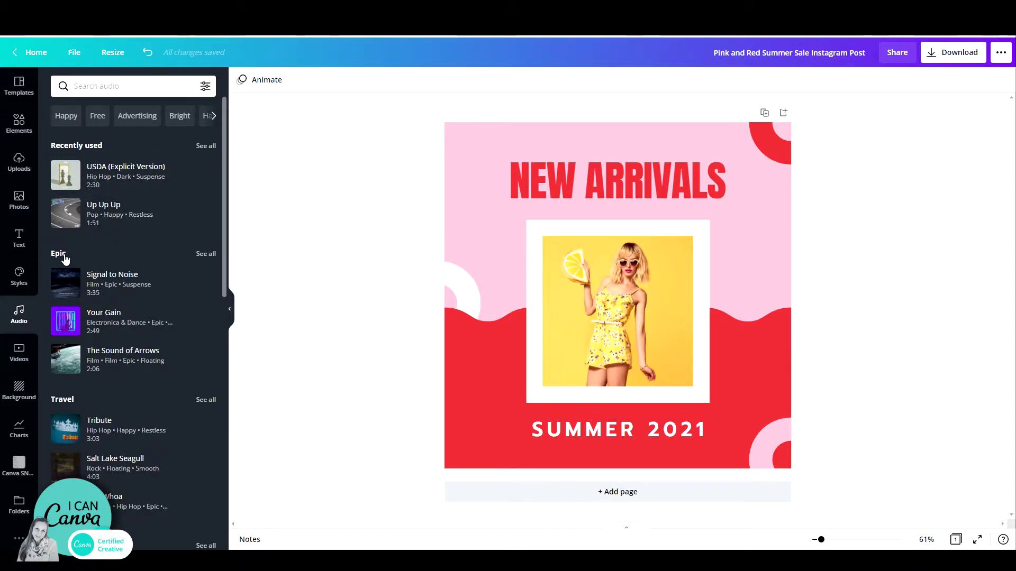
scroll(93, 373, down, 4)
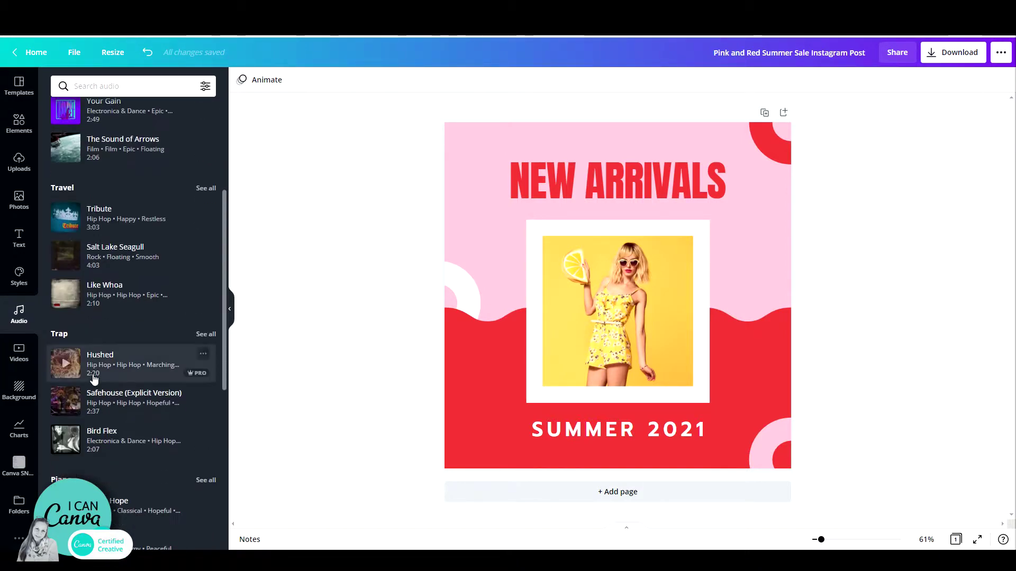
scroll(93, 373, down, 4)
scroll(175, 286, up, 4)
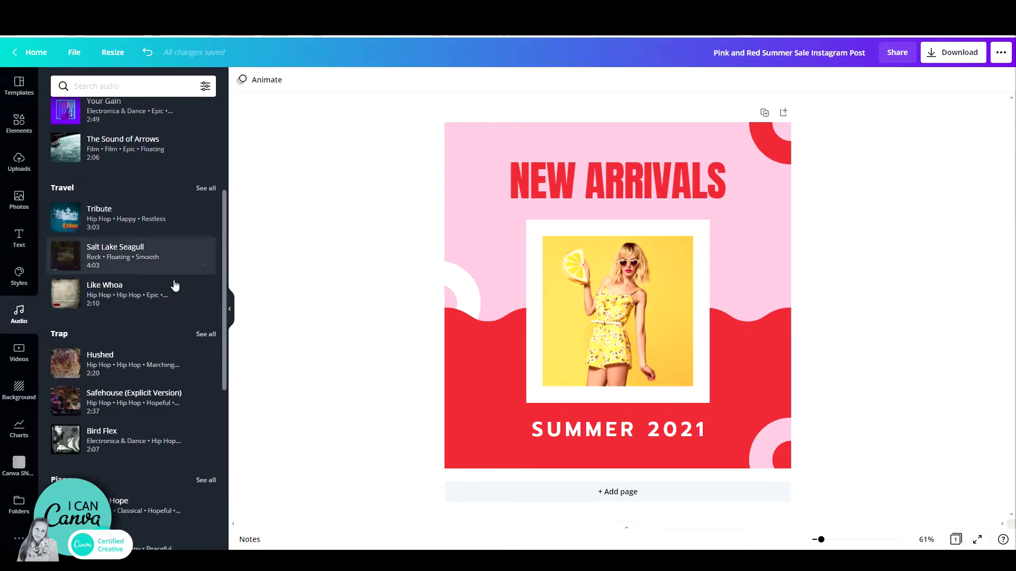
click(200, 194)
scroll(138, 238, down, 4)
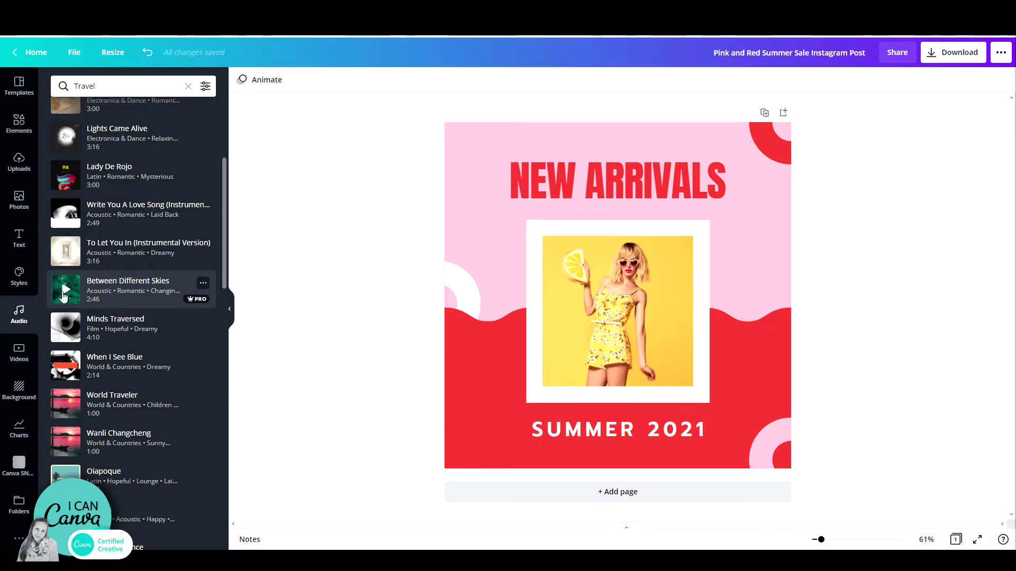
click(64, 290)
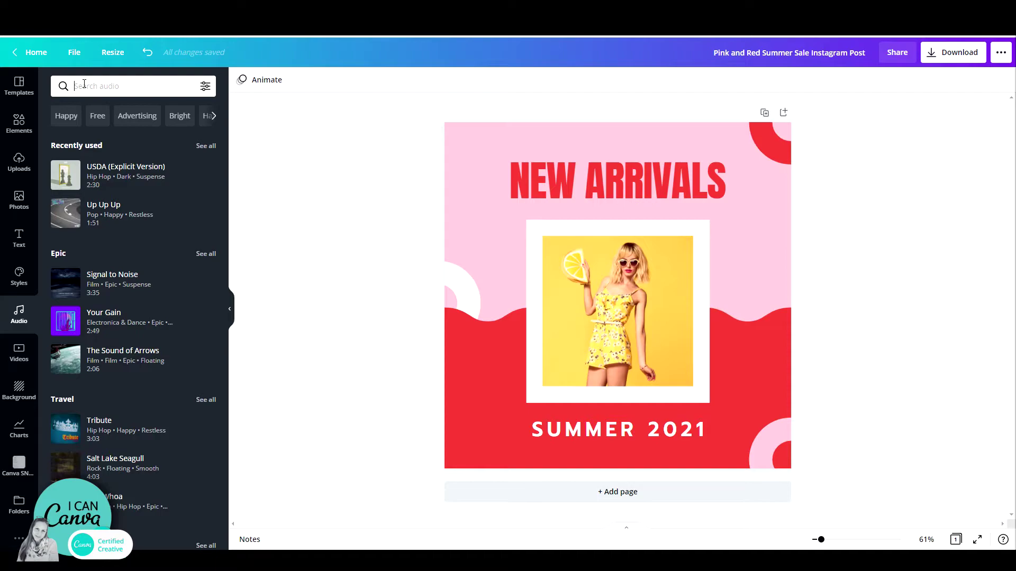
Search audio for 'happy', browse the suggested categories, and show the vocals and availability filters.
text(happy)
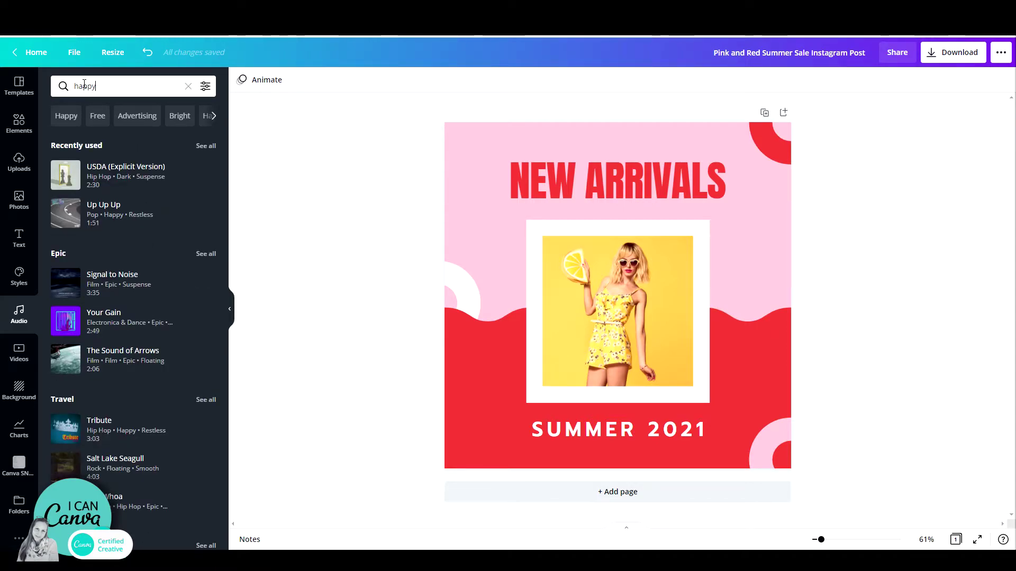
key(Return)
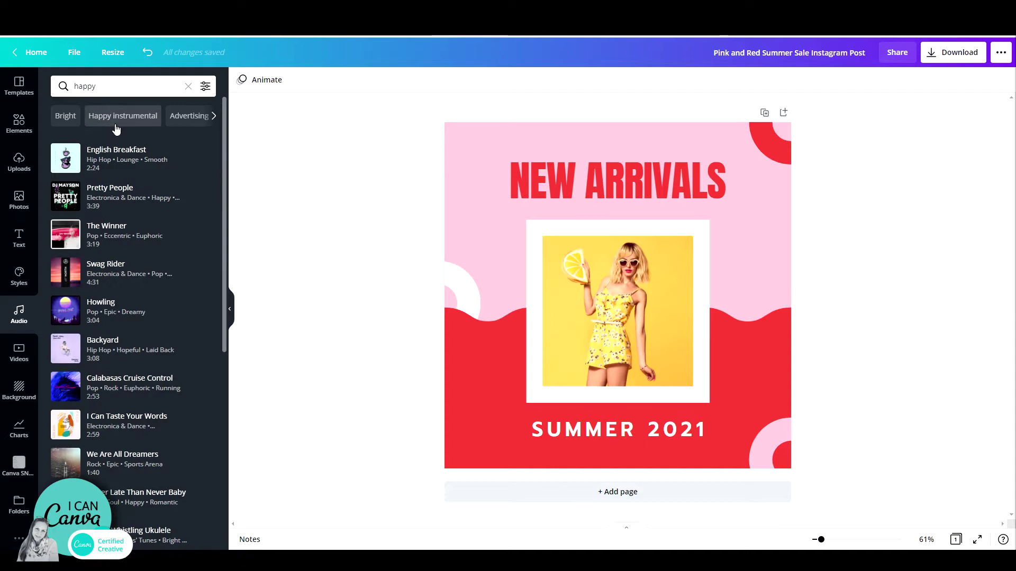
click(214, 117)
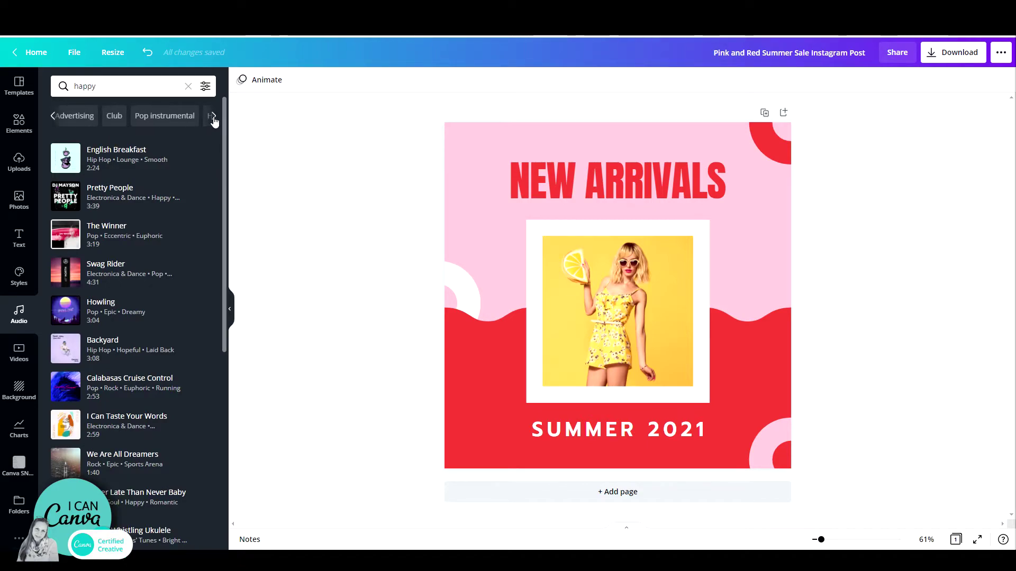
click(214, 117)
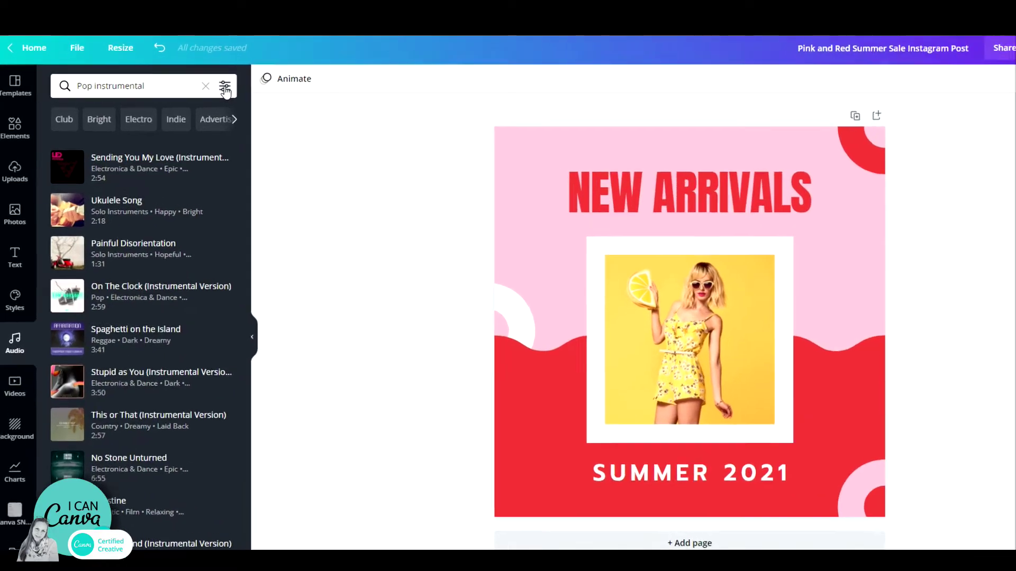
click(205, 87)
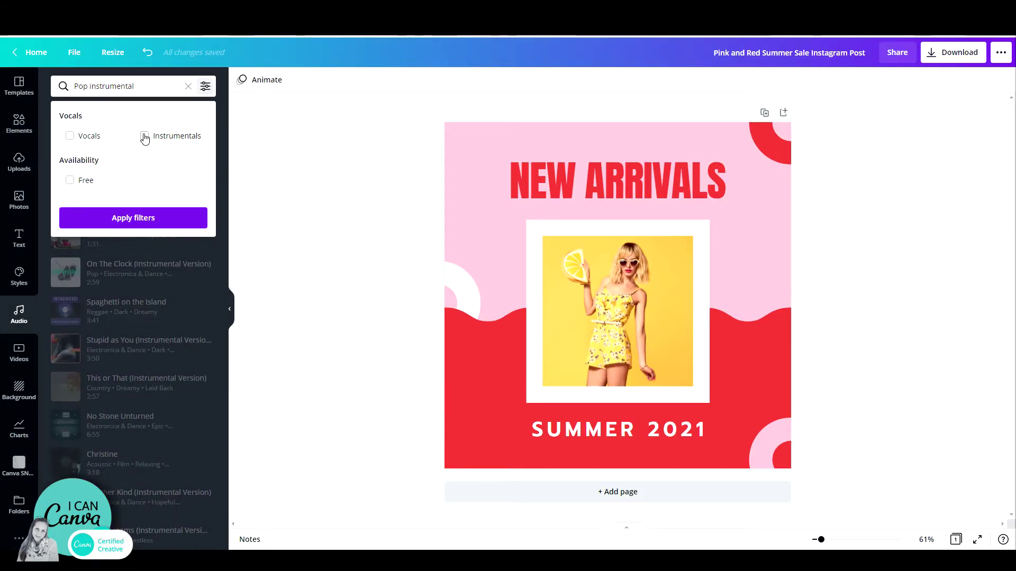
Filter to instrumentals, preview 'Spaghetti on the Island' and 'Stupid as You', then clear the search.
click(144, 136)
click(150, 220)
mouse_move(65, 235)
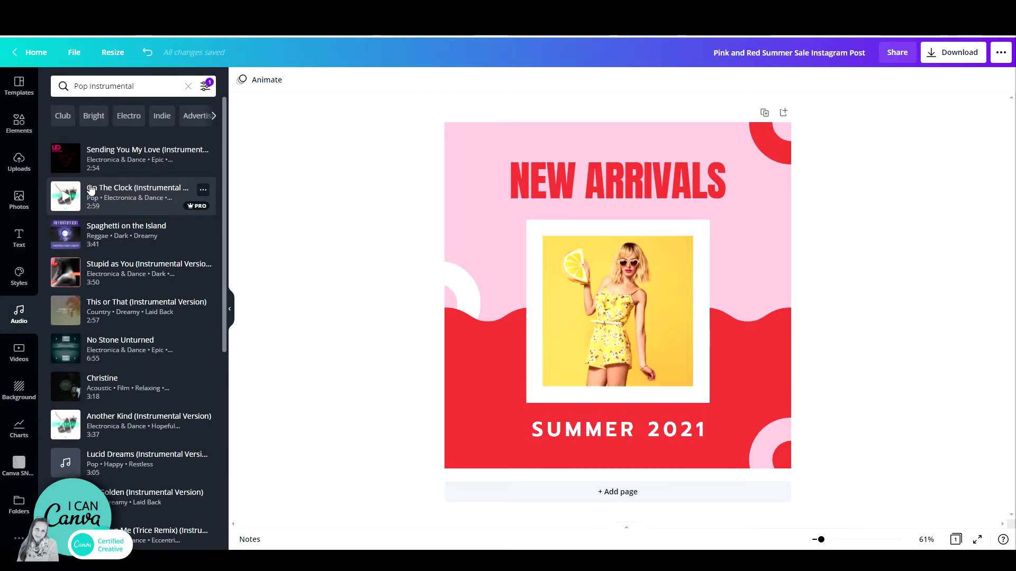
click(65, 239)
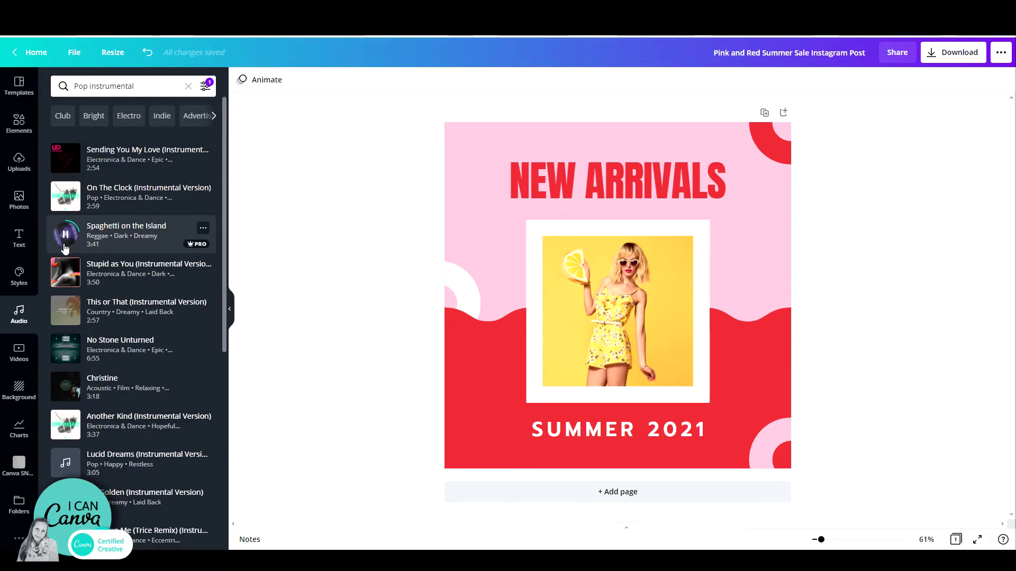
click(65, 273)
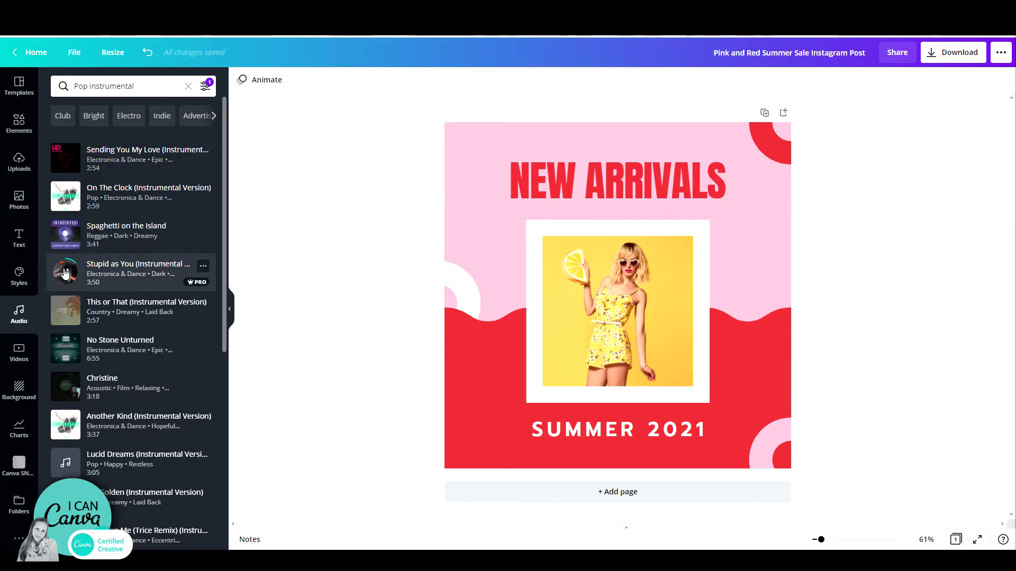
click(65, 273)
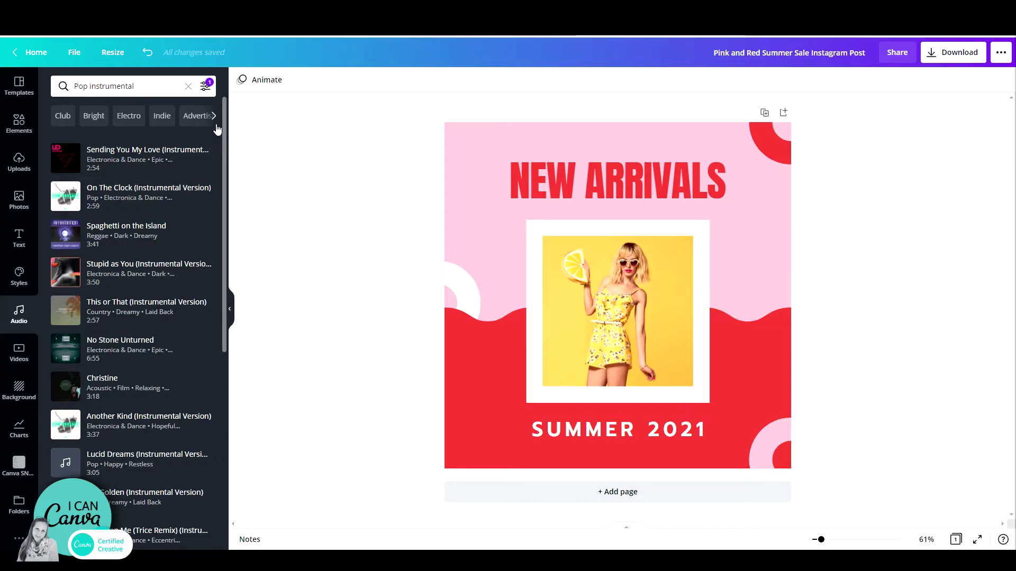
click(190, 86)
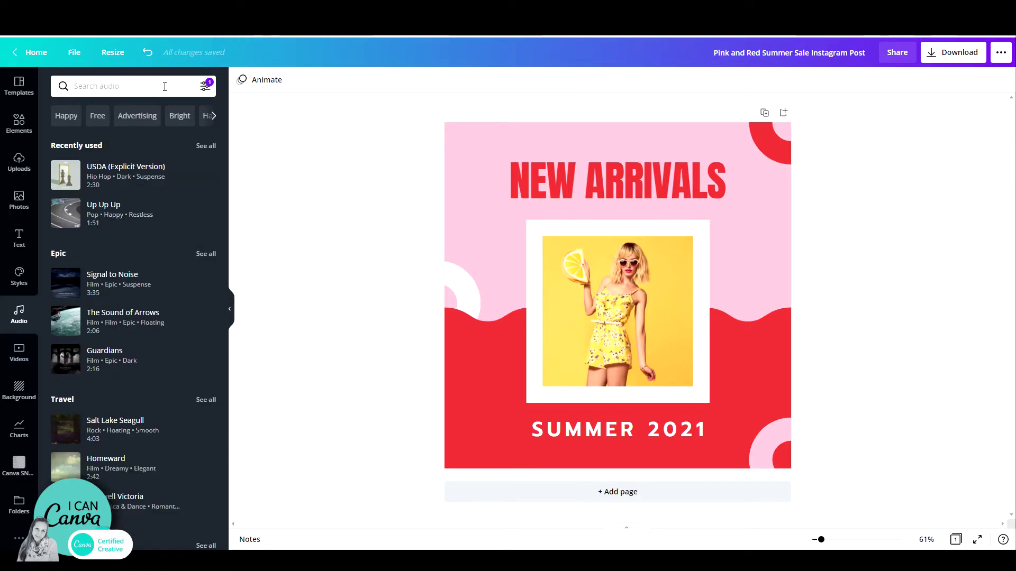
Search audio for 'summer', preview 'Starfields', and add it to the post.
text(summer)
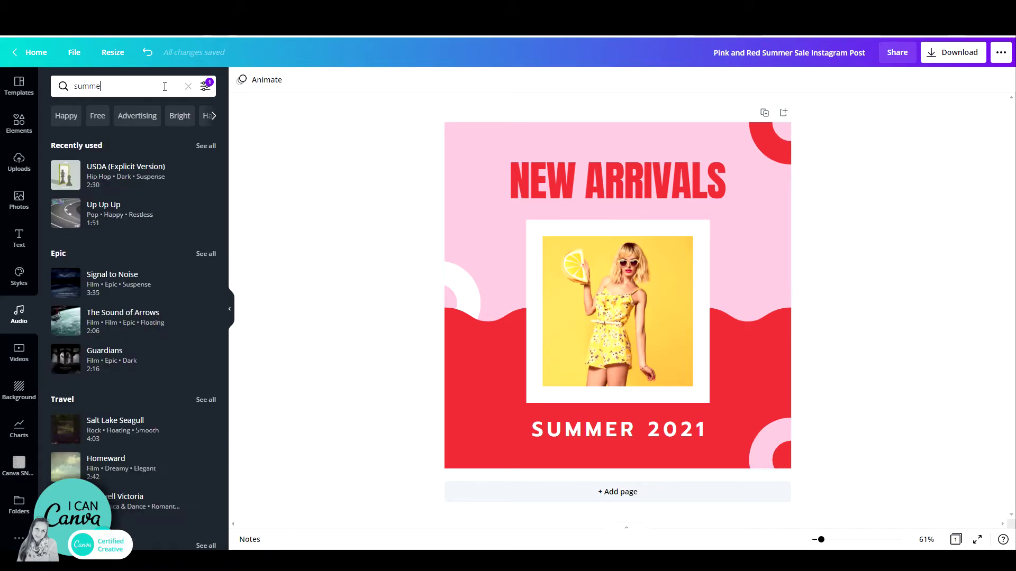
key(Return)
click(60, 163)
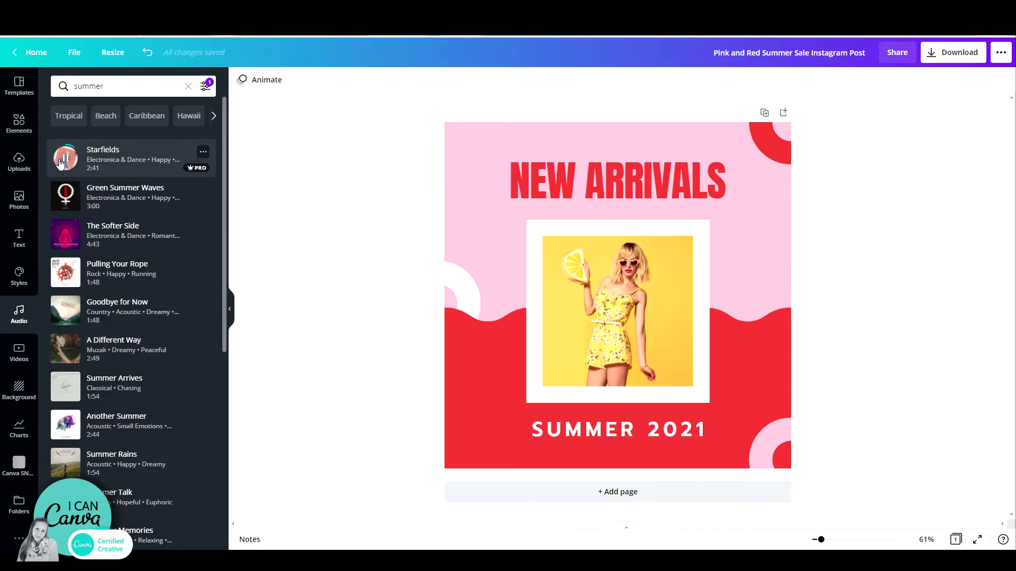
click(60, 163)
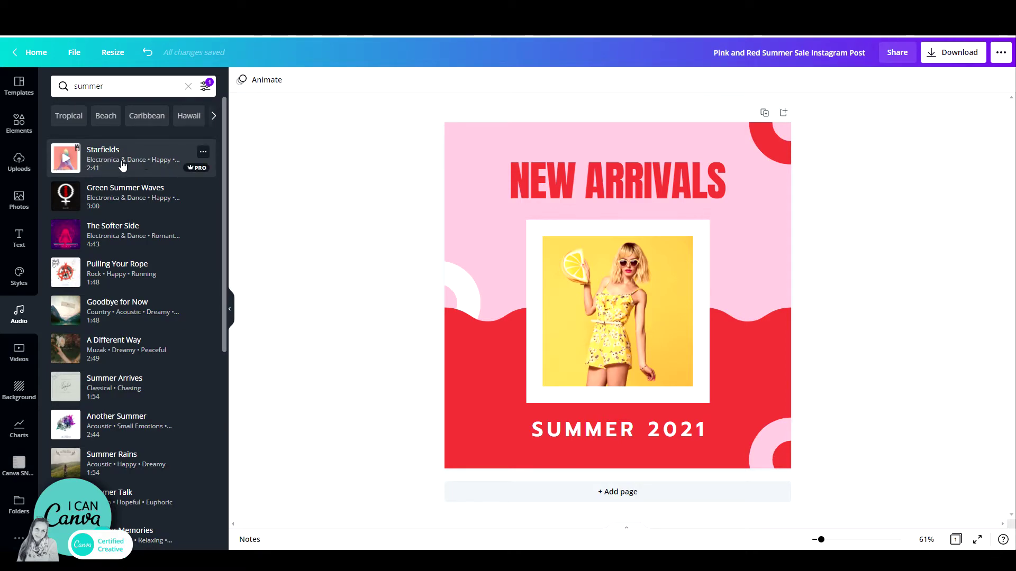
click(122, 165)
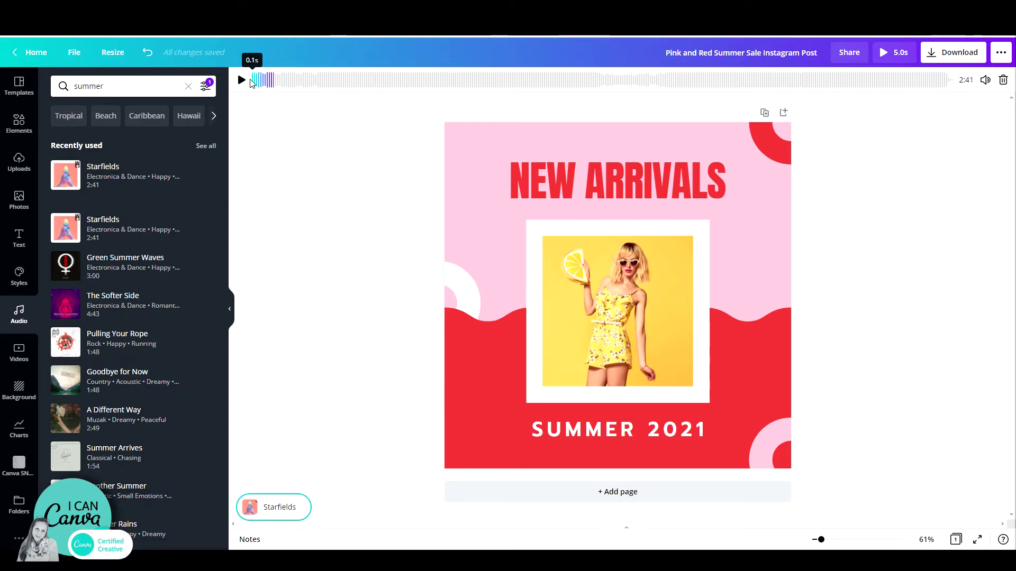
Extend the page's display timing from 5.0s to the 30.0s maximum.
click(420, 140)
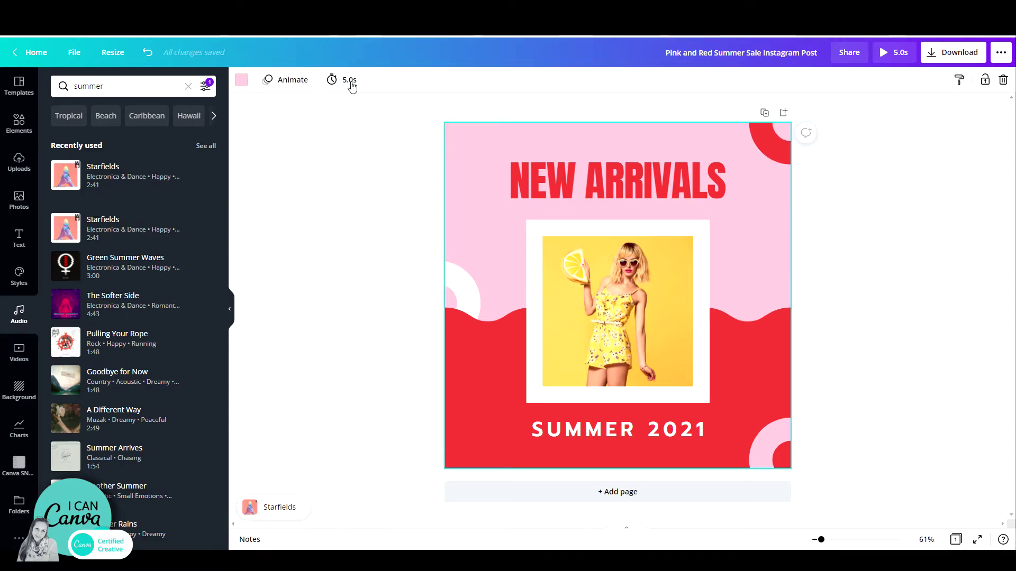
click(349, 84)
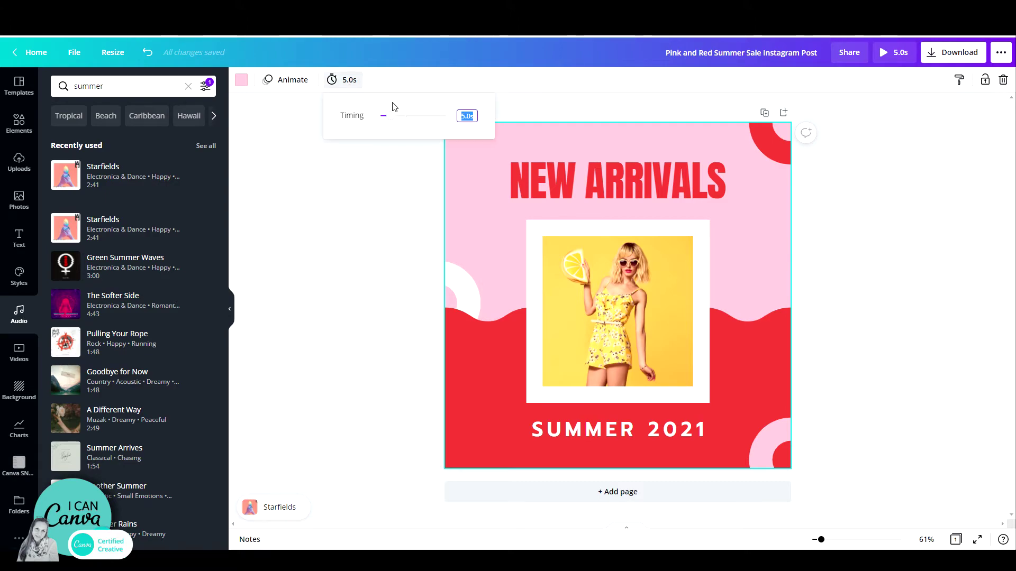
drag(391, 117, 449, 116)
click(387, 179)
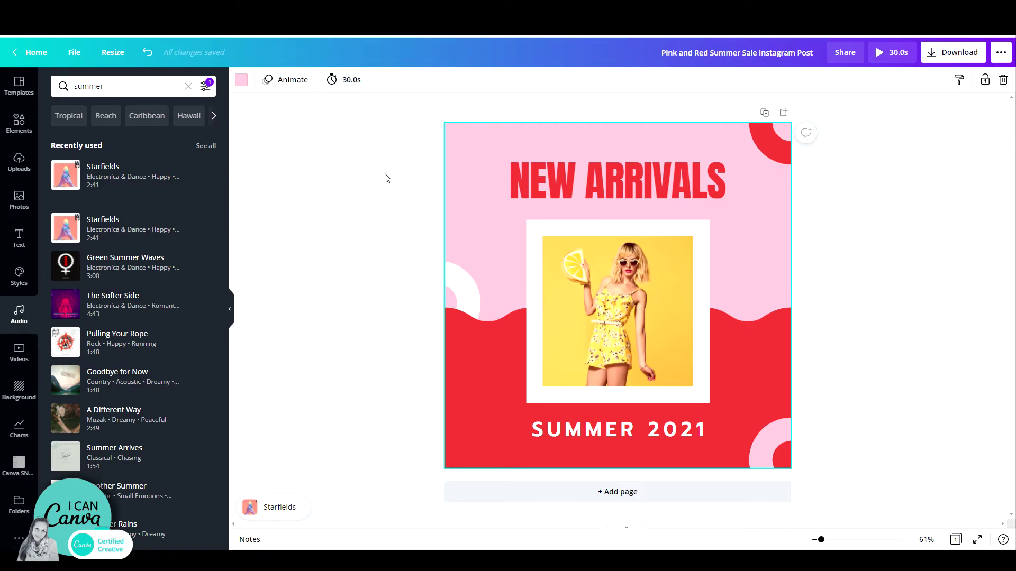
Slide Starfields' 30-second section to start around 1:43 into the song.
click(280, 509)
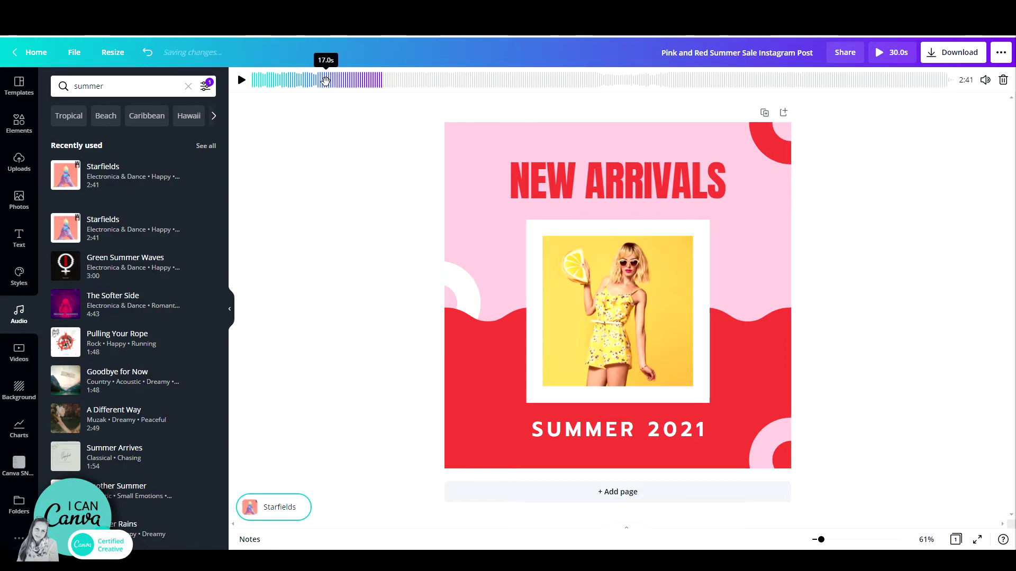
click(325, 81)
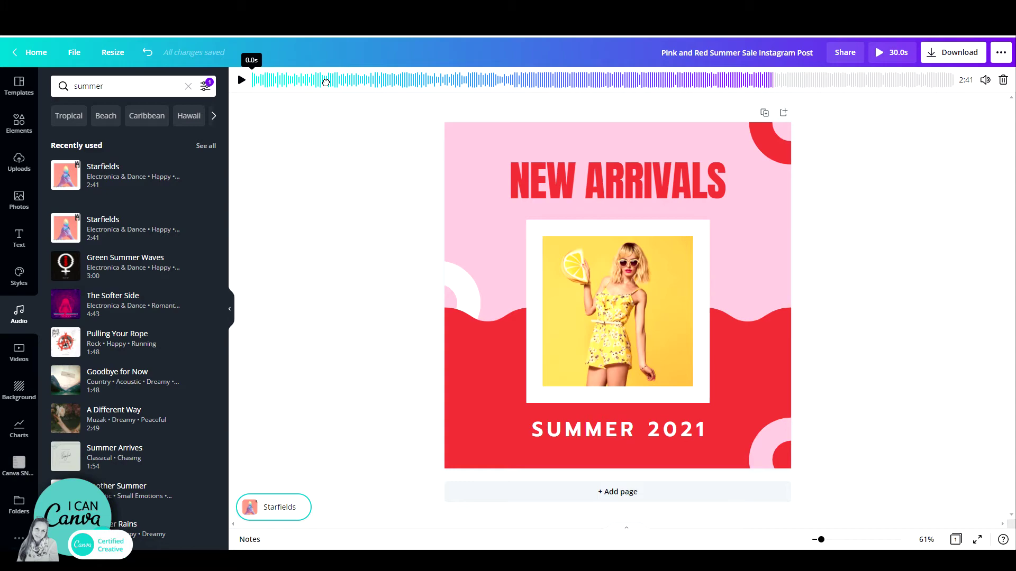
drag(325, 80, 526, 78)
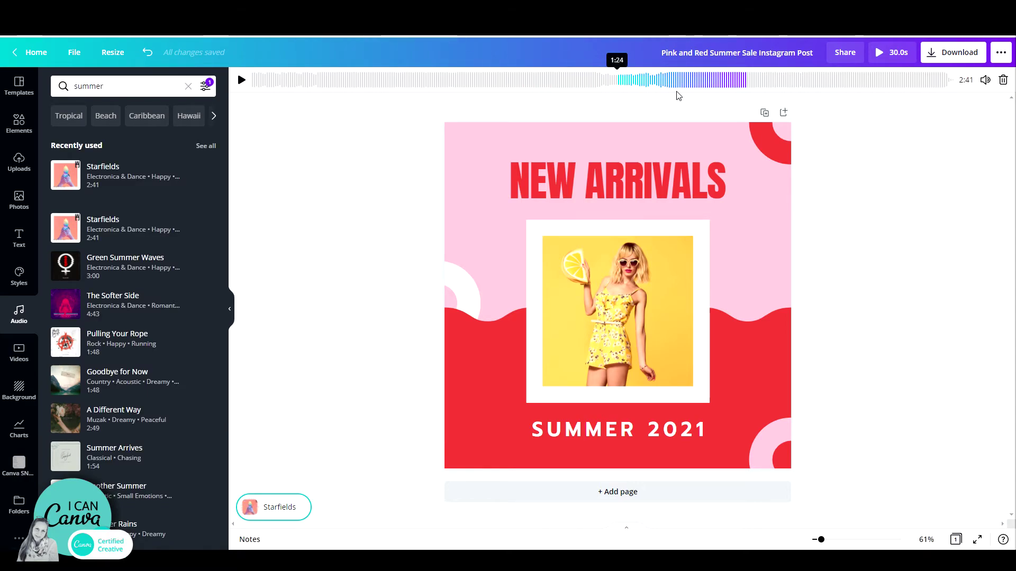
drag(506, 81, 709, 95)
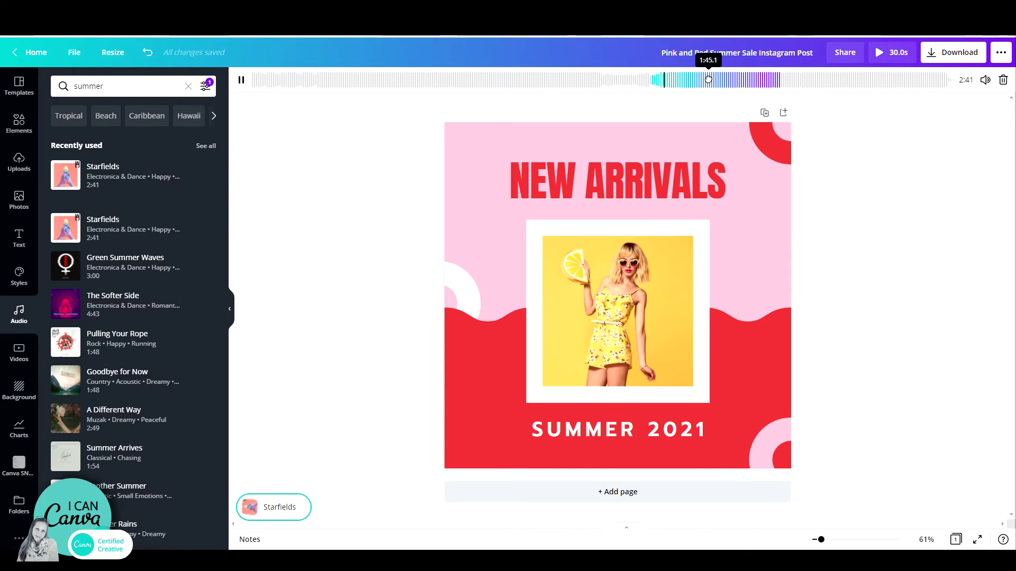
drag(708, 79, 712, 80)
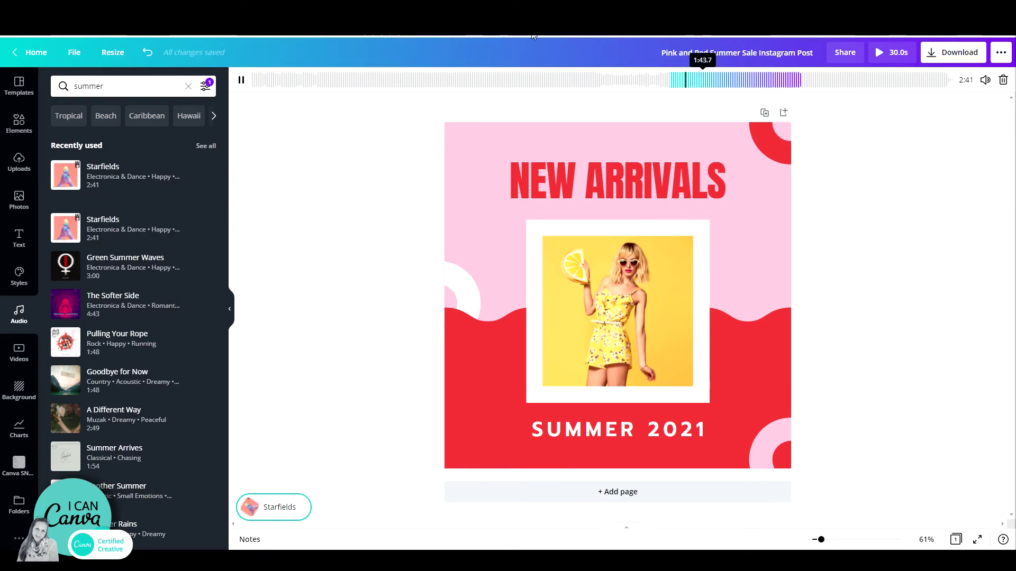
click(242, 80)
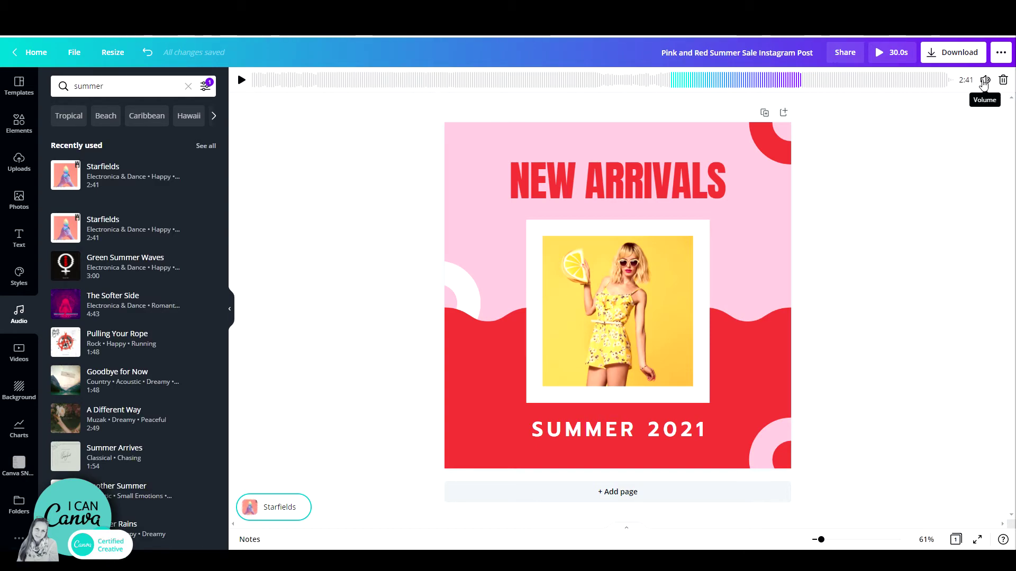
Turn the Starfields soundtrack volume down from 100 to 25.
click(984, 81)
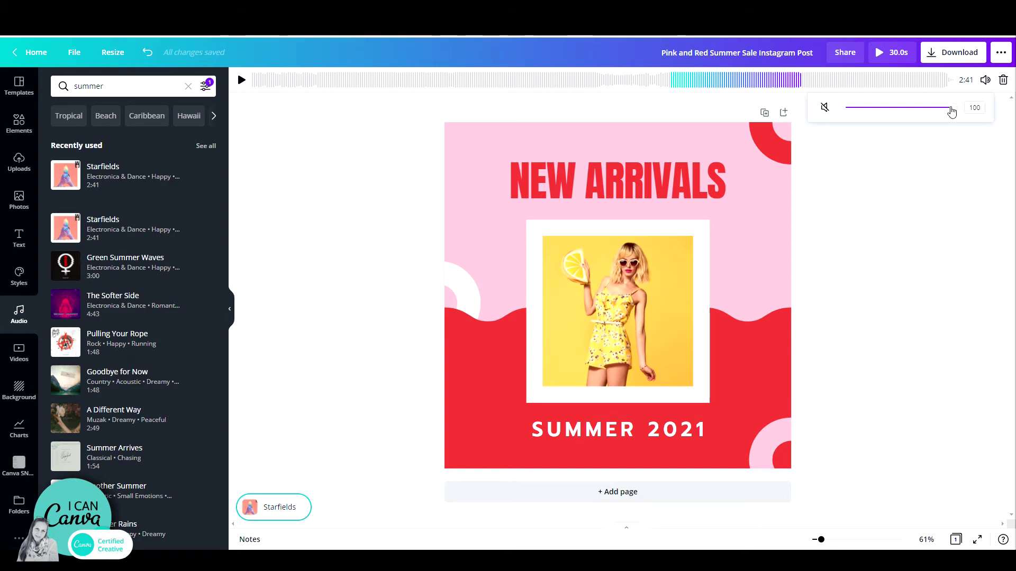
drag(952, 108, 873, 109)
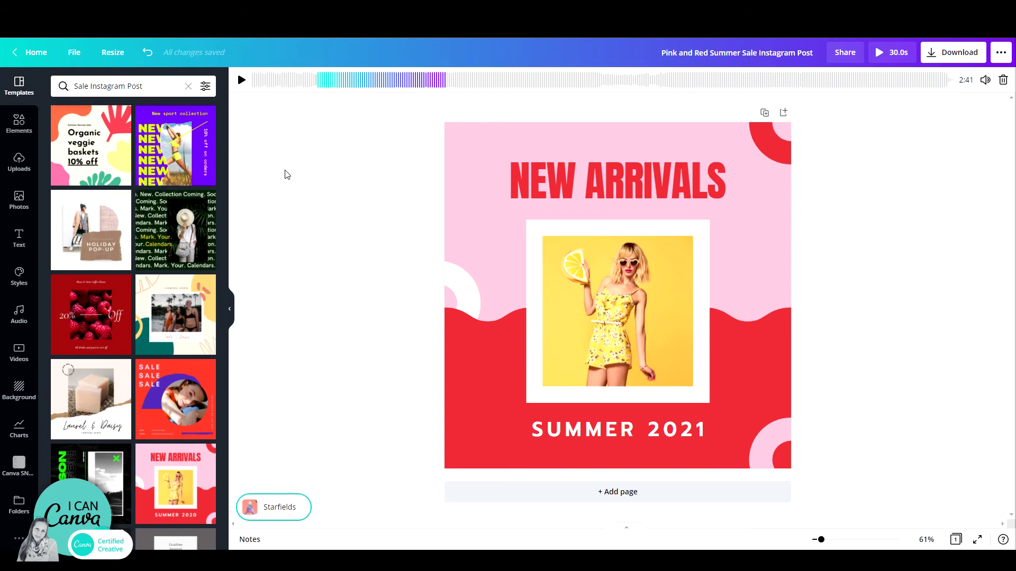
Show the Uploads panel, then play the finished post full screen with Ctrl+Alt+P.
click(19, 161)
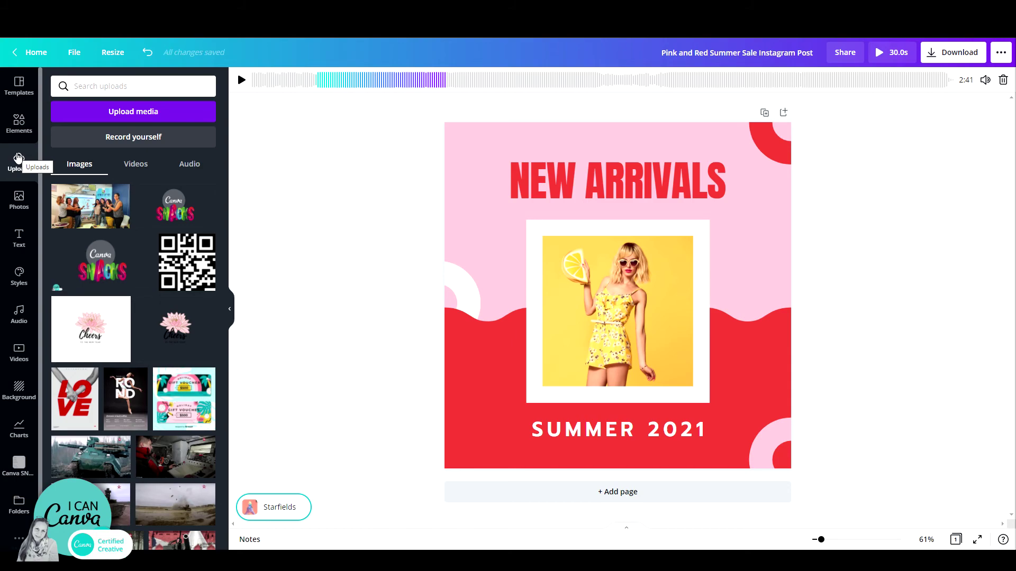
key(ctrl+alt+p)
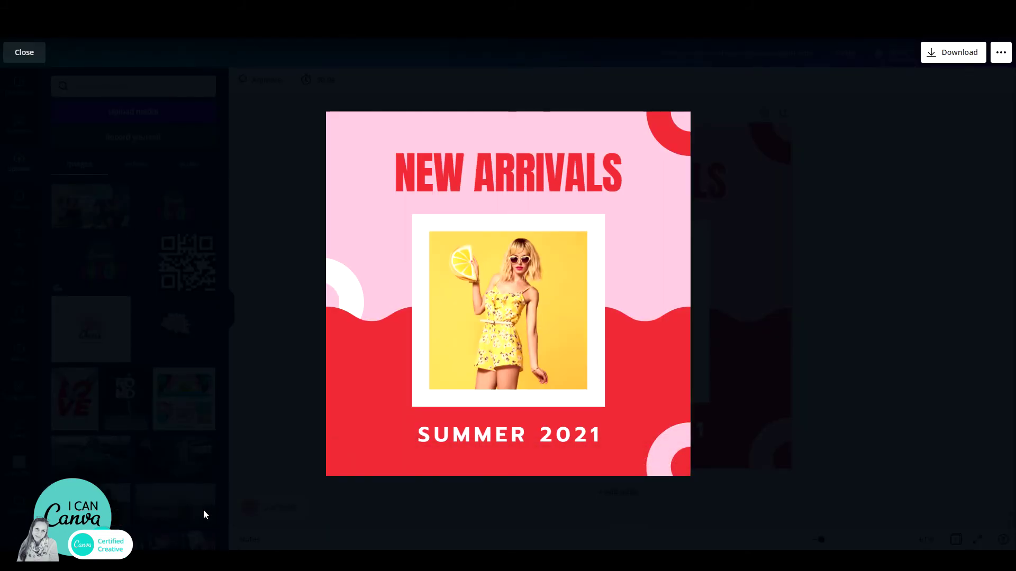